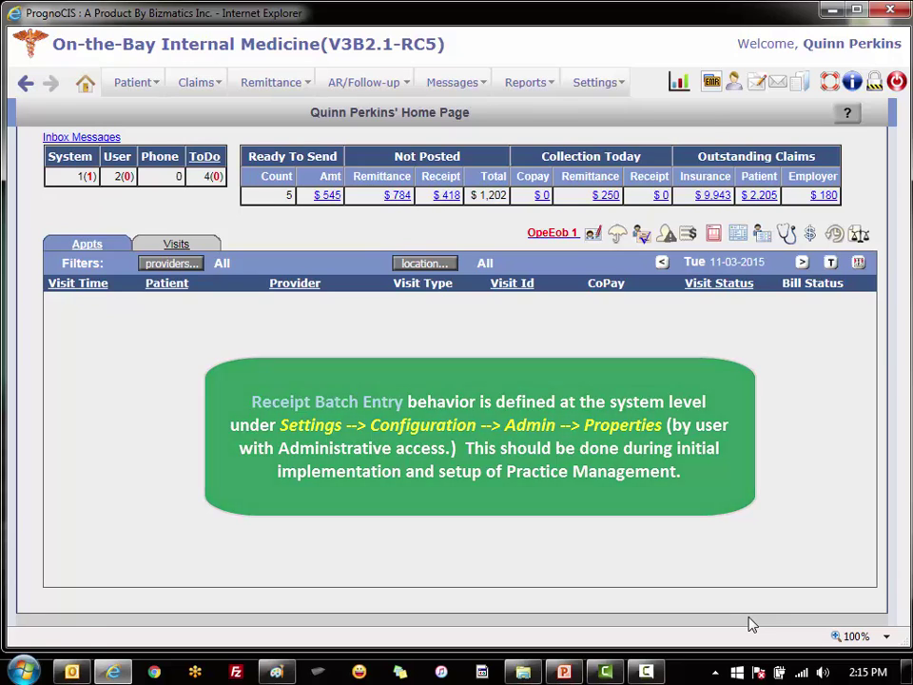
Filter the system Properties list by name 'Parame' and tag 'batch'.
click(594, 81)
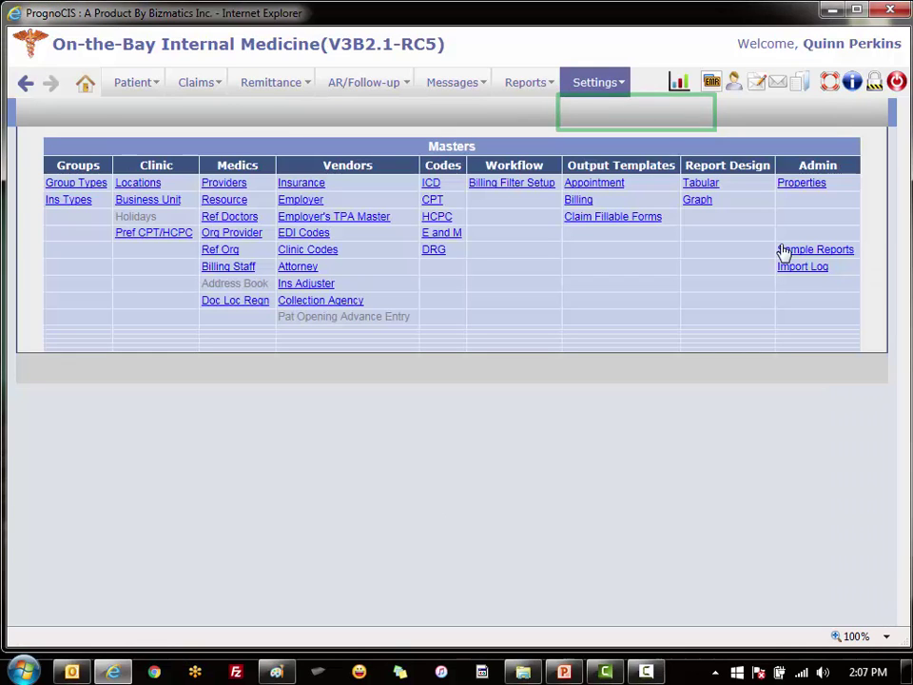
click(801, 182)
click(88, 114)
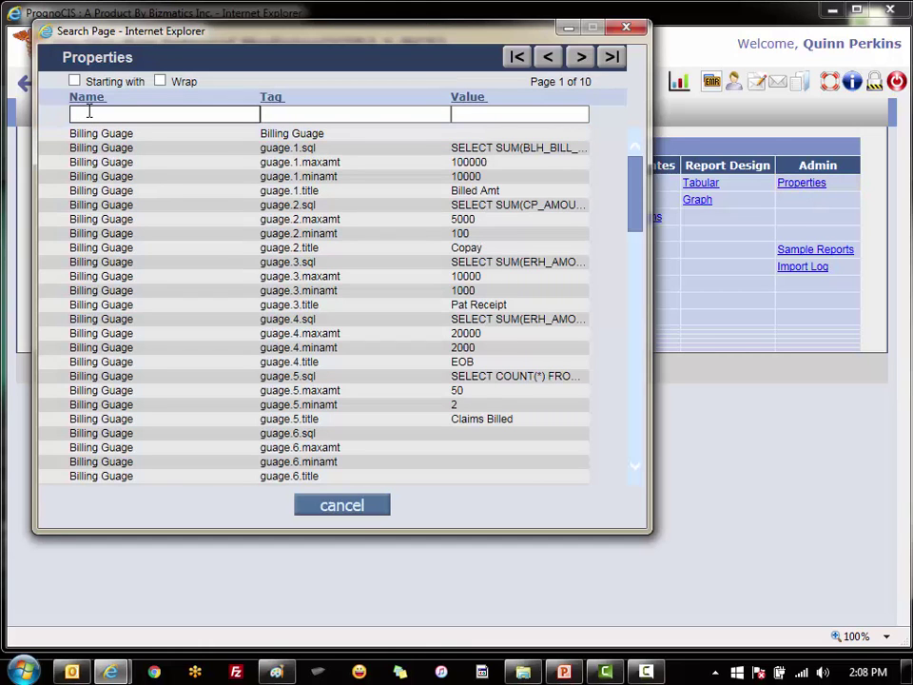
text(Parame)
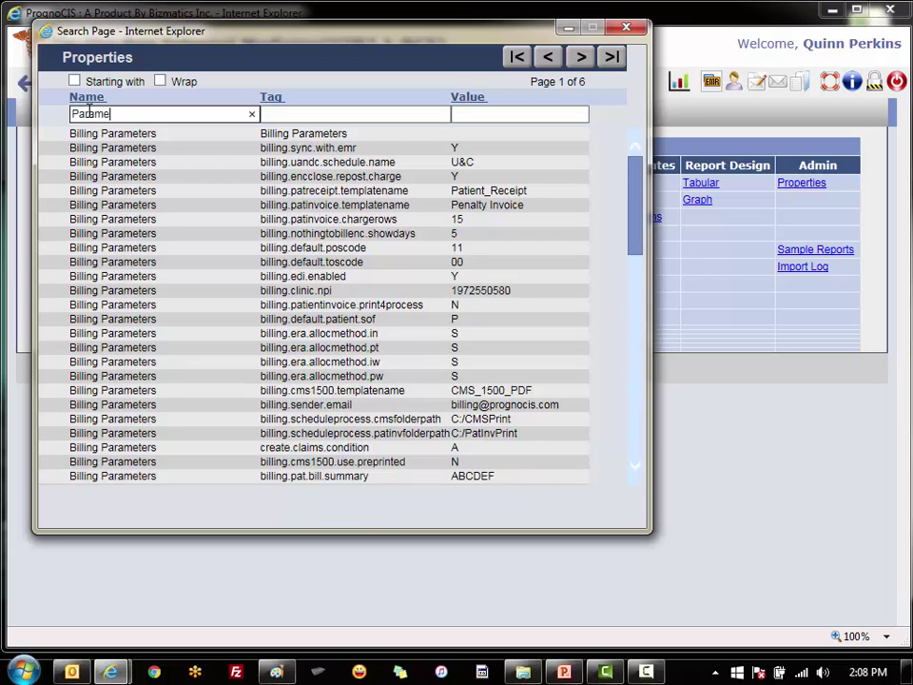
key(Tab)
text(batch)
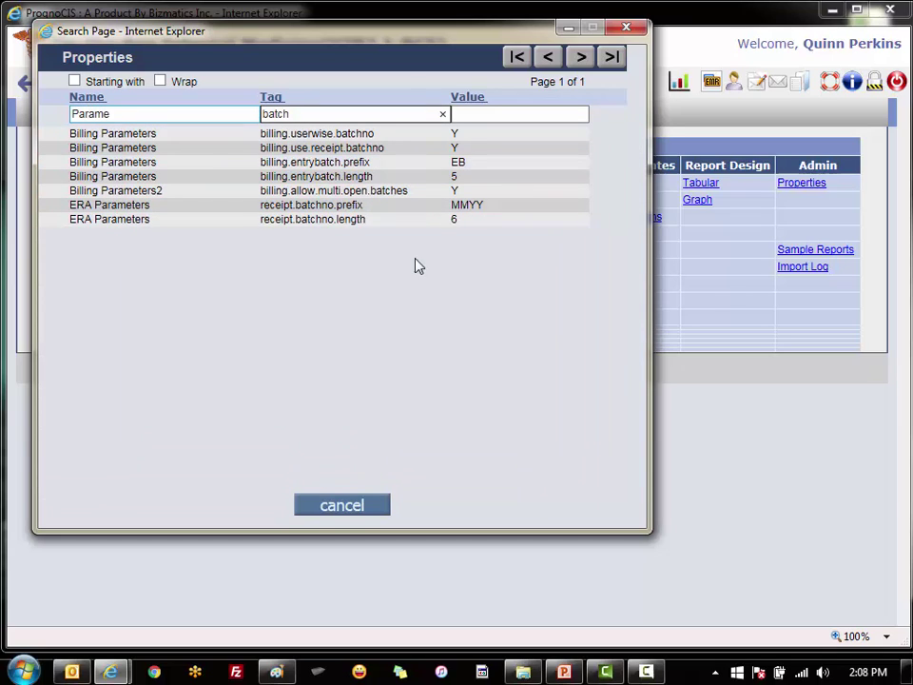
key(Down)
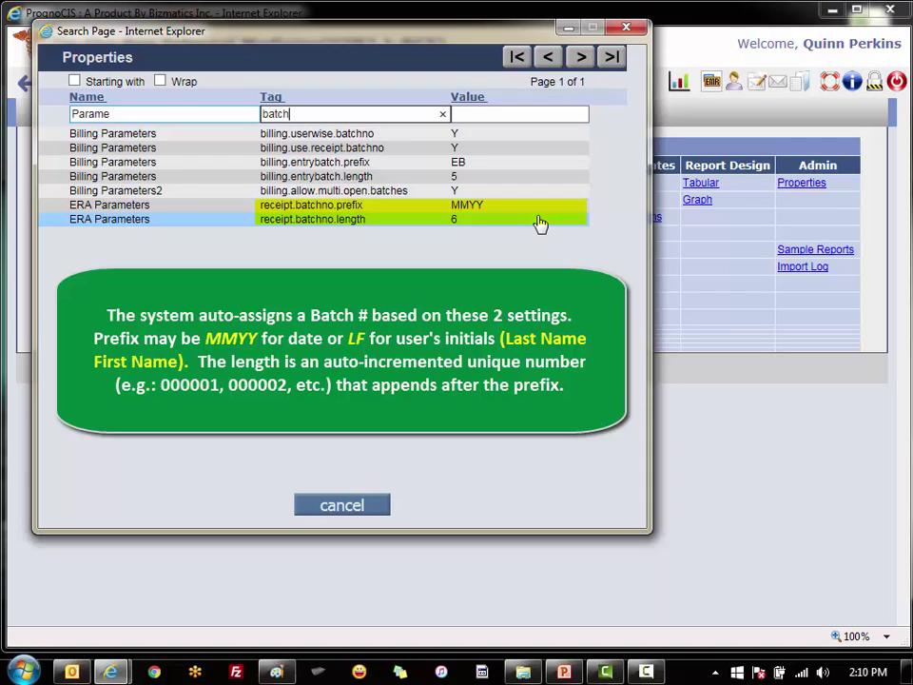
Inspect the receipt.batchno.prefix and receipt.batchno.length property rows.
click(532, 209)
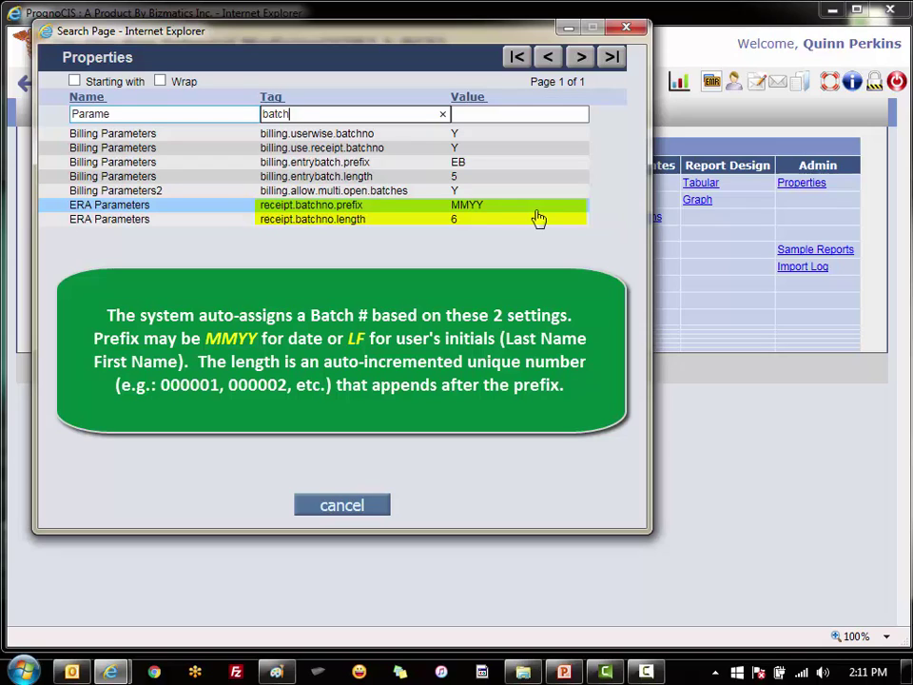
click(536, 219)
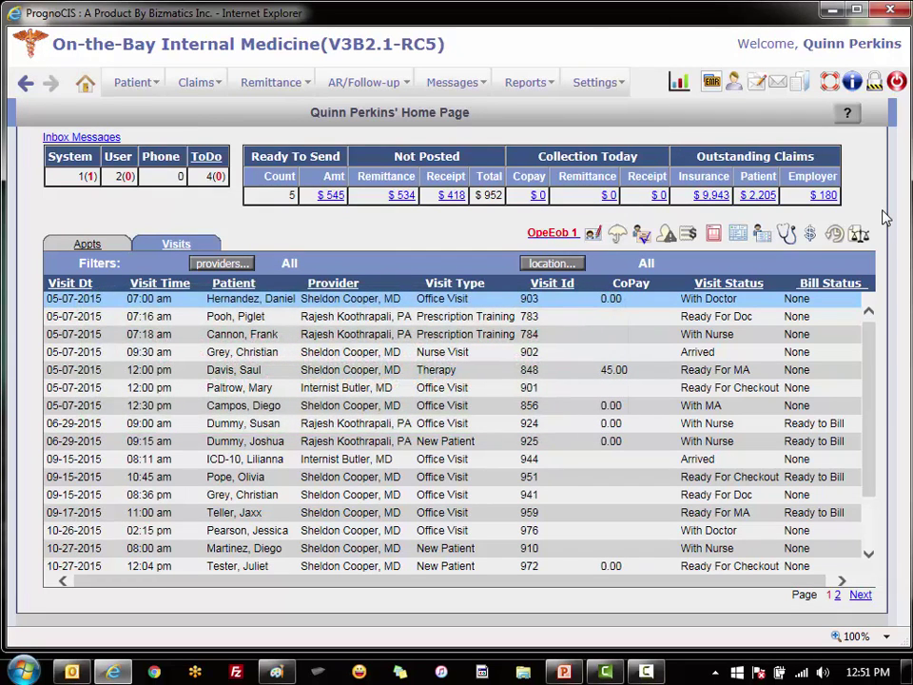
Show the Receipt Batches list of 11 existing batches with open and close dates.
click(595, 82)
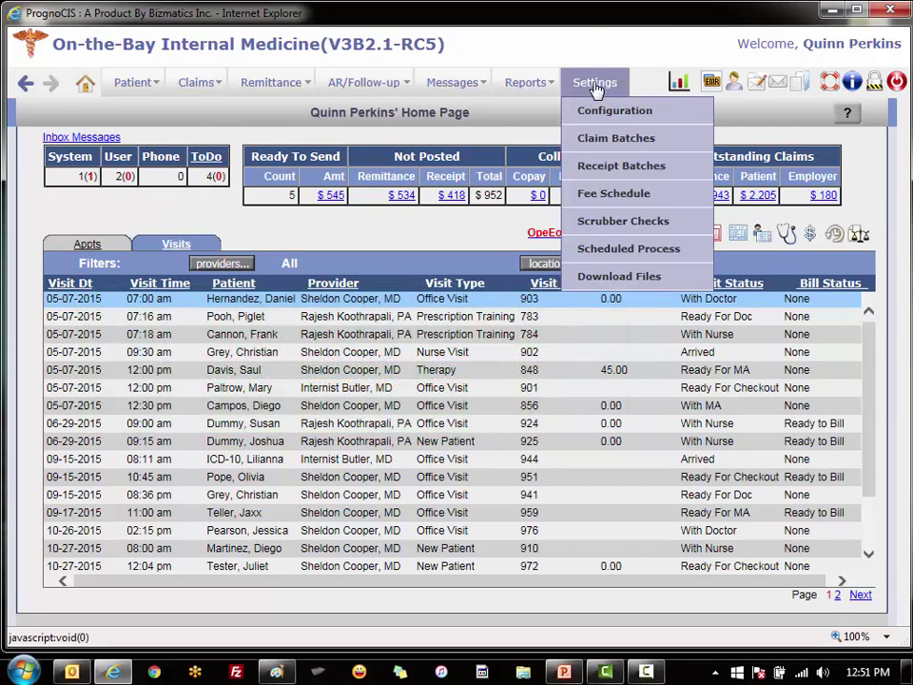
click(691, 171)
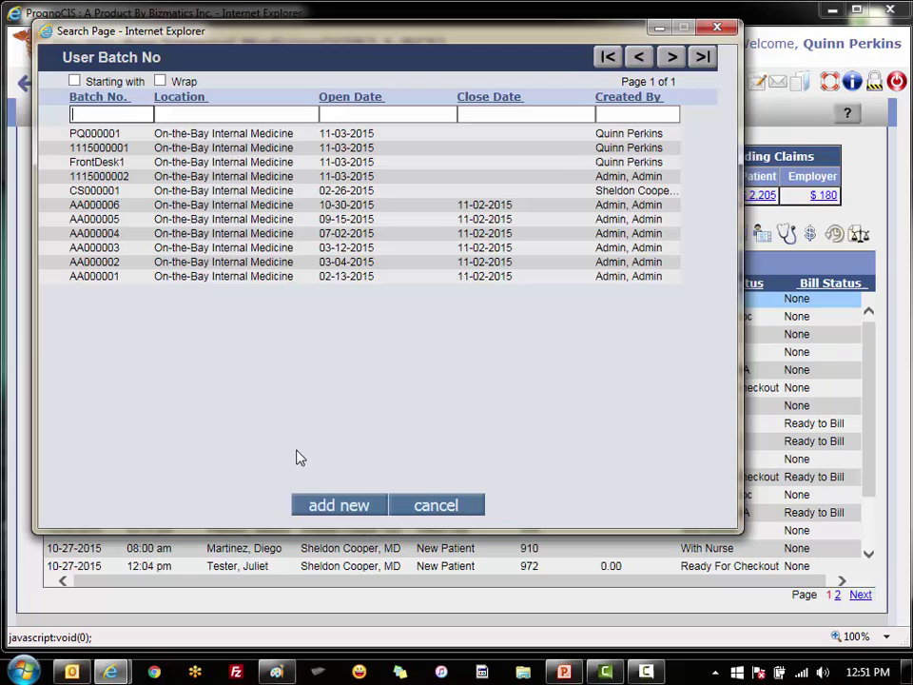
click(341, 507)
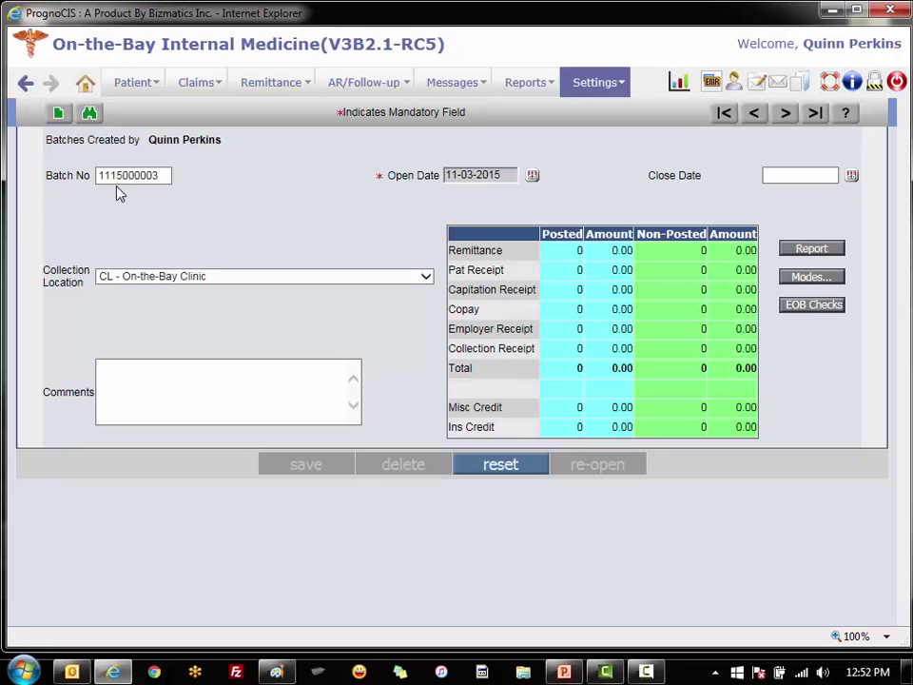
Overwrite the Batch No with FrontDesk1, then replace it with InsuranceE.
drag(160, 175, 93, 175)
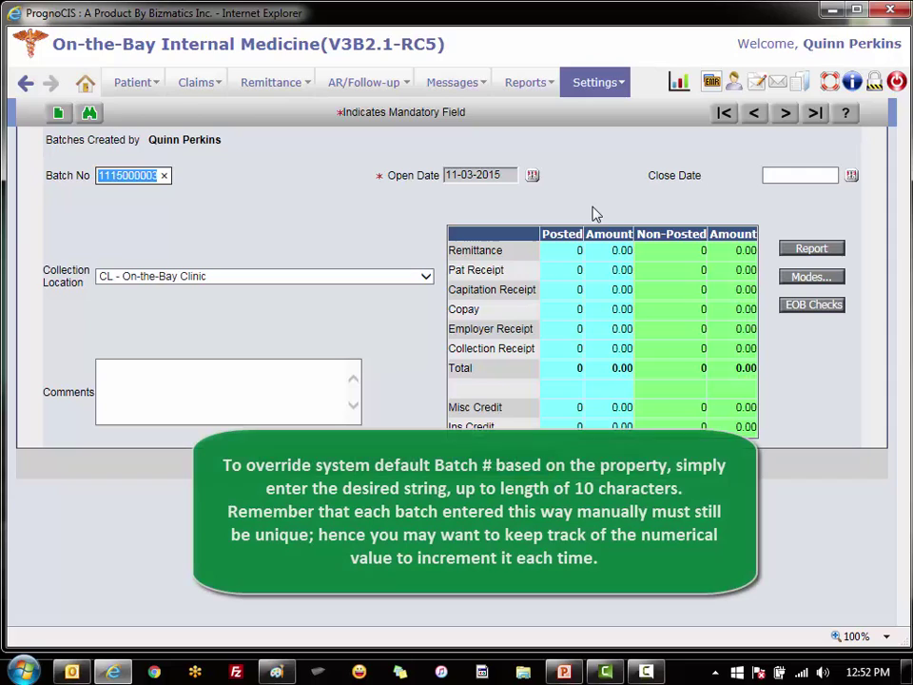
text(Fron)
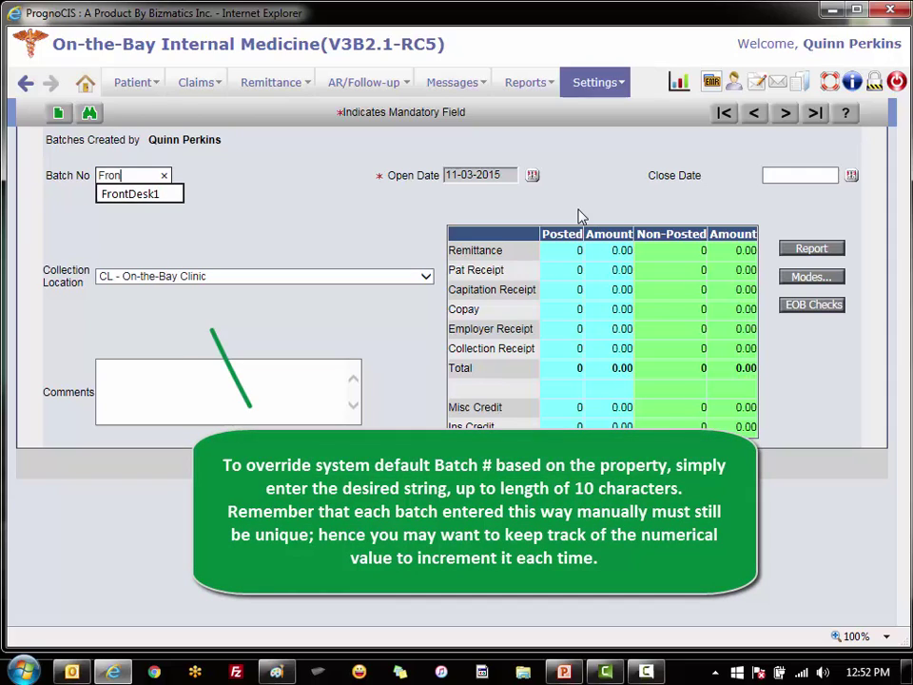
text(tDesk1)
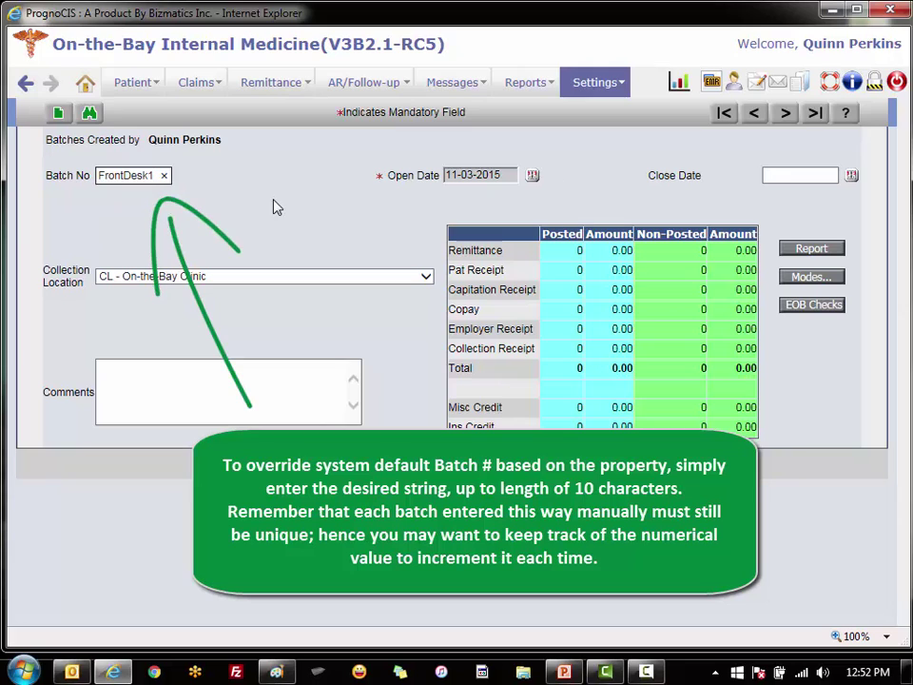
double_click(152, 175)
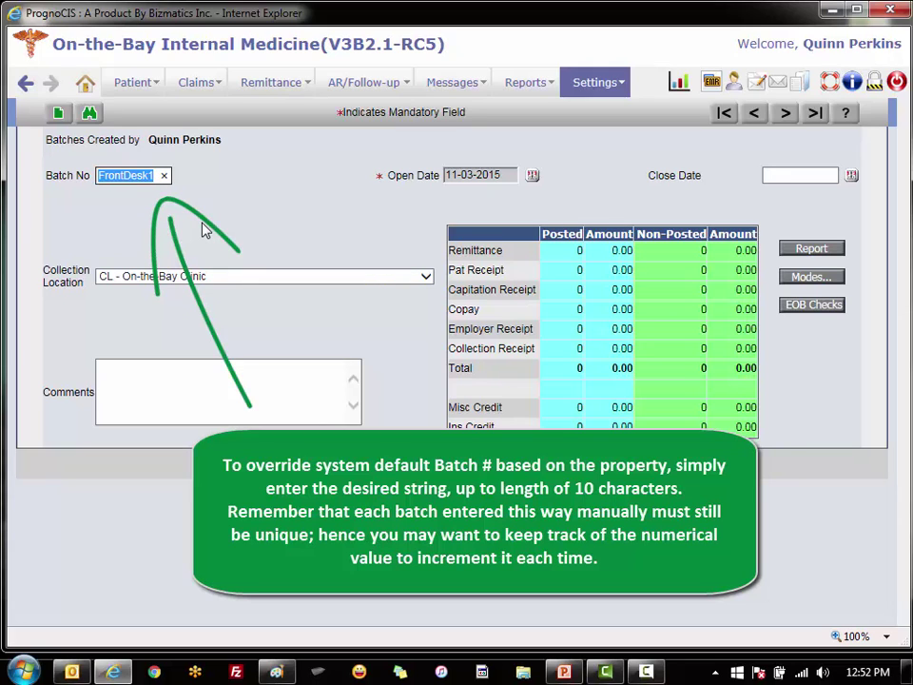
text(InsuranceE)
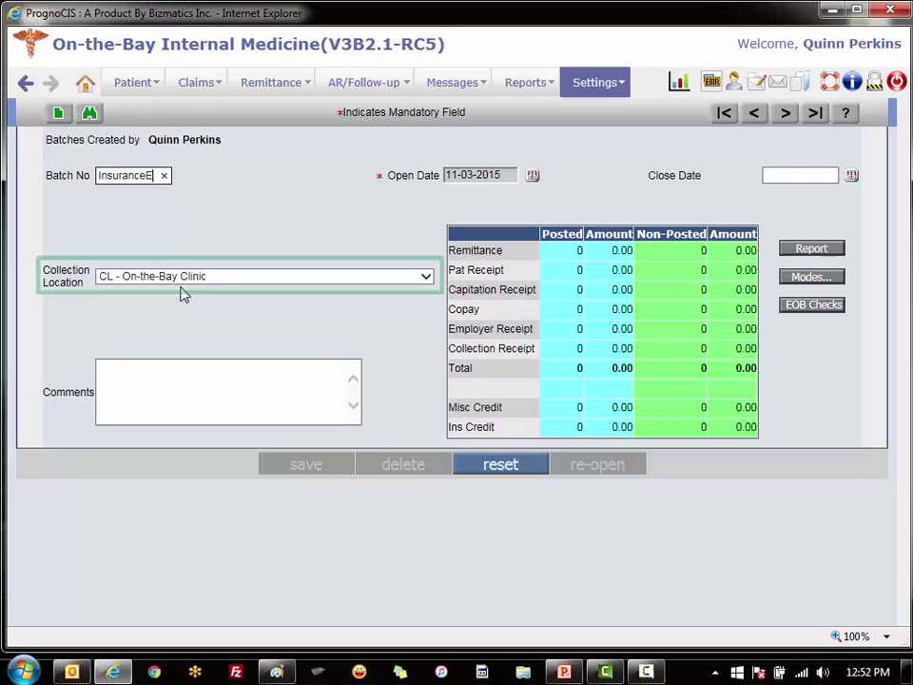
Select CL - On-the-Bay Clinic as collection location and save batch InsuranceE.
click(425, 277)
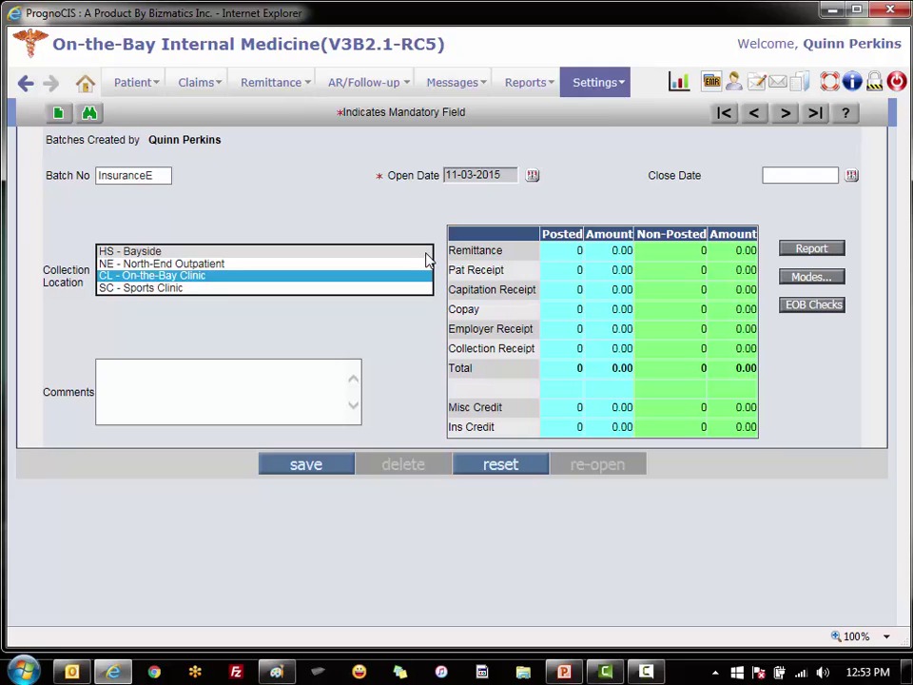
click(256, 383)
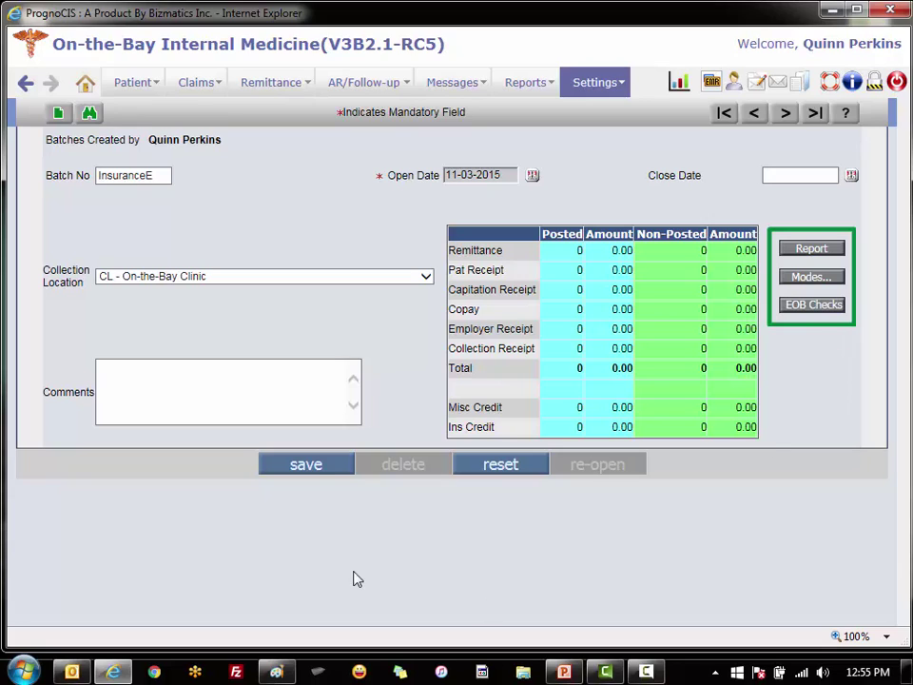
click(329, 469)
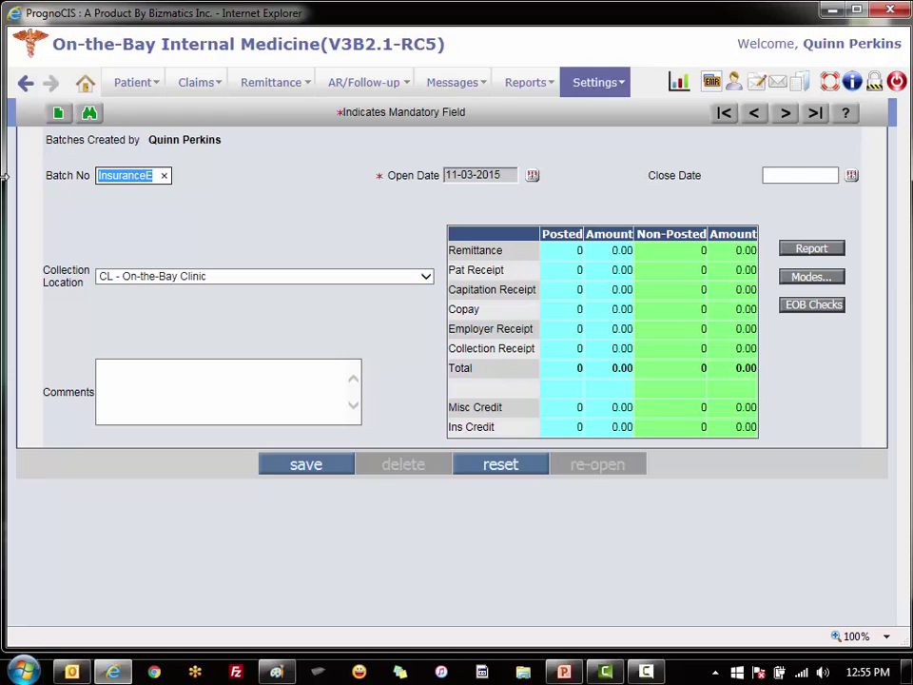
Enter Batch No QP0000002 and save the batch.
text(QP0)
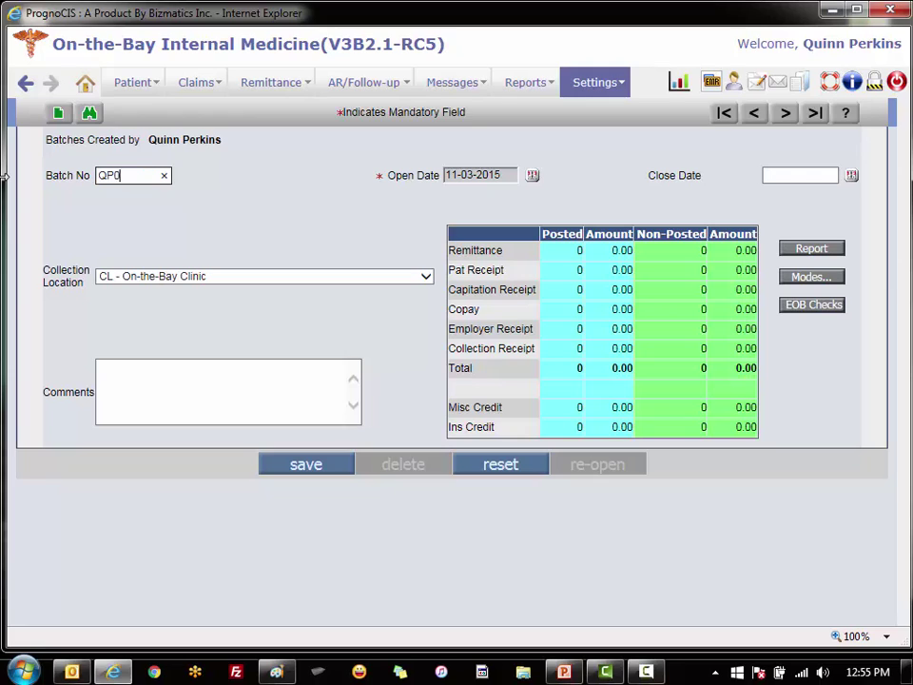
text(000002)
key(Tab)
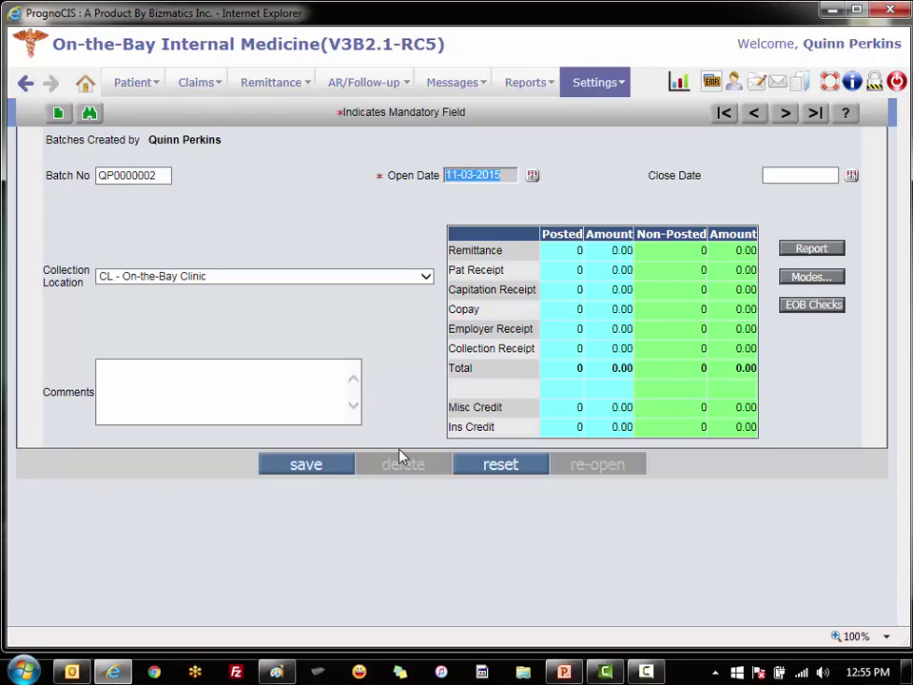
click(321, 470)
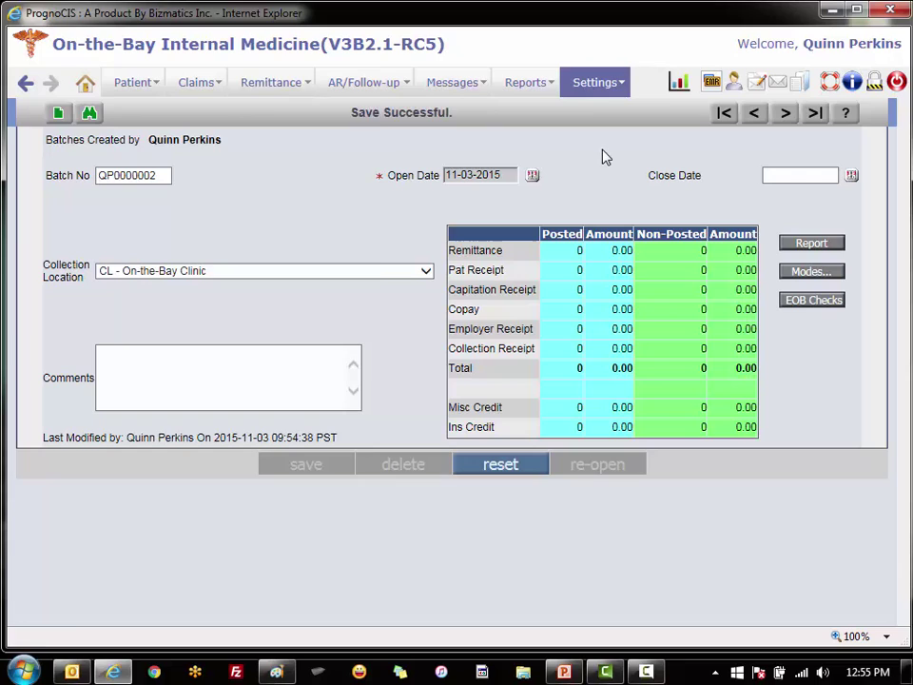
Create new patient receipt PTREC00028 from the Patient Payment Receipts list.
click(271, 82)
mouse_move(287, 137)
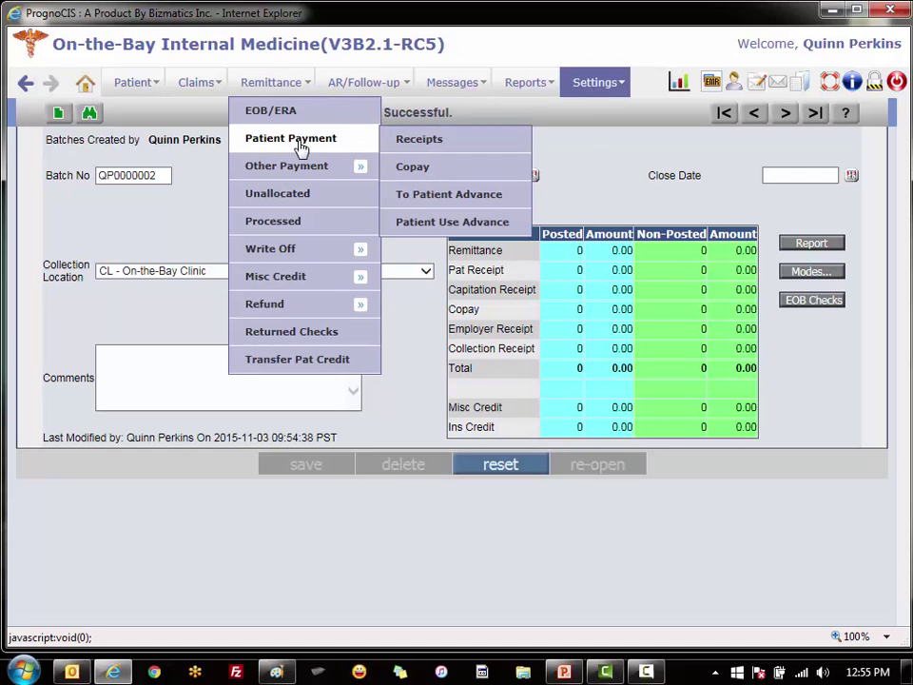
click(474, 144)
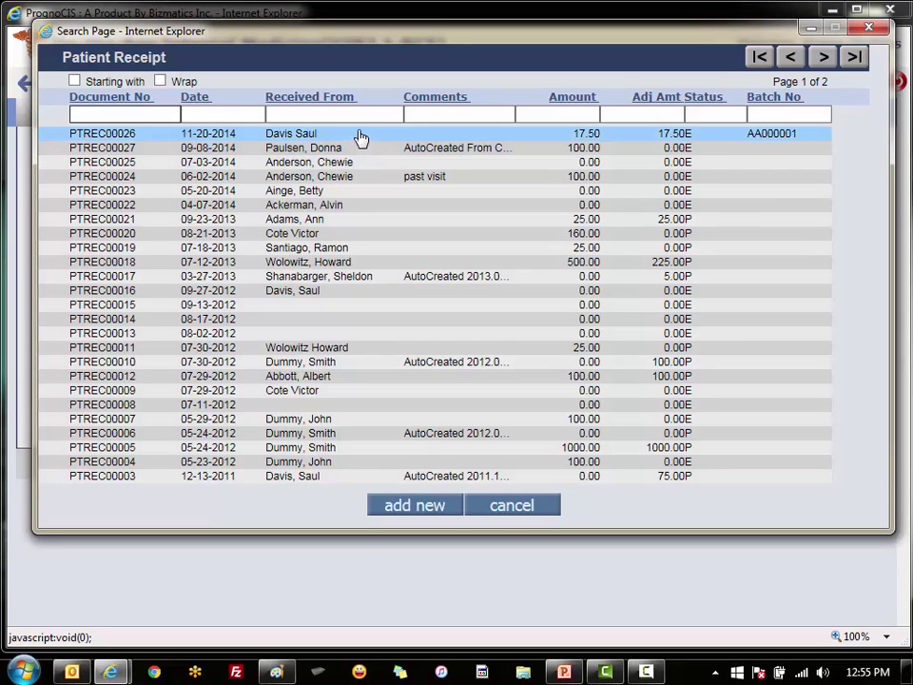
click(422, 506)
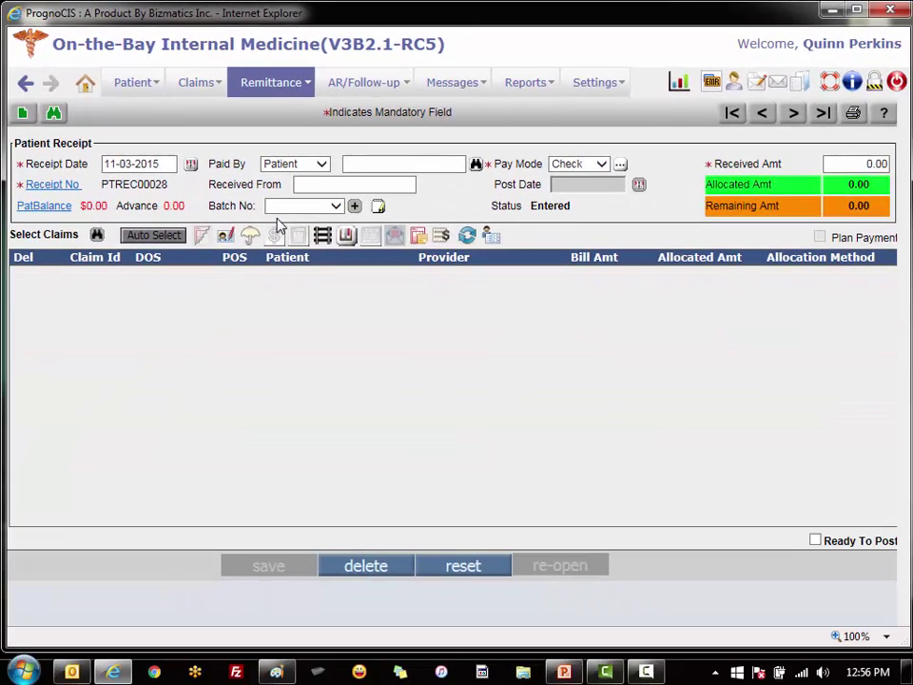
click(269, 338)
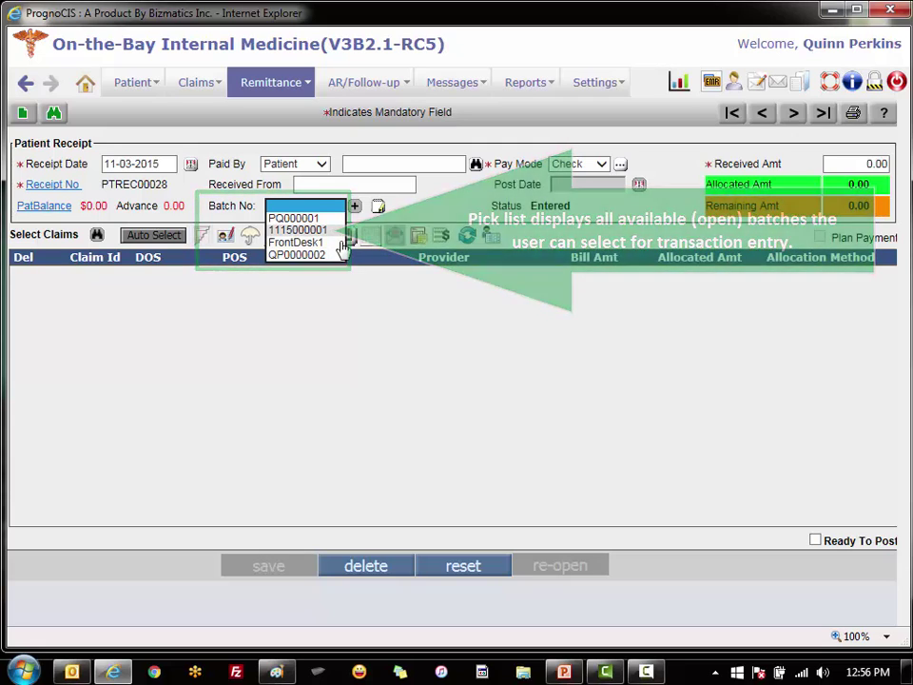
key(Escape)
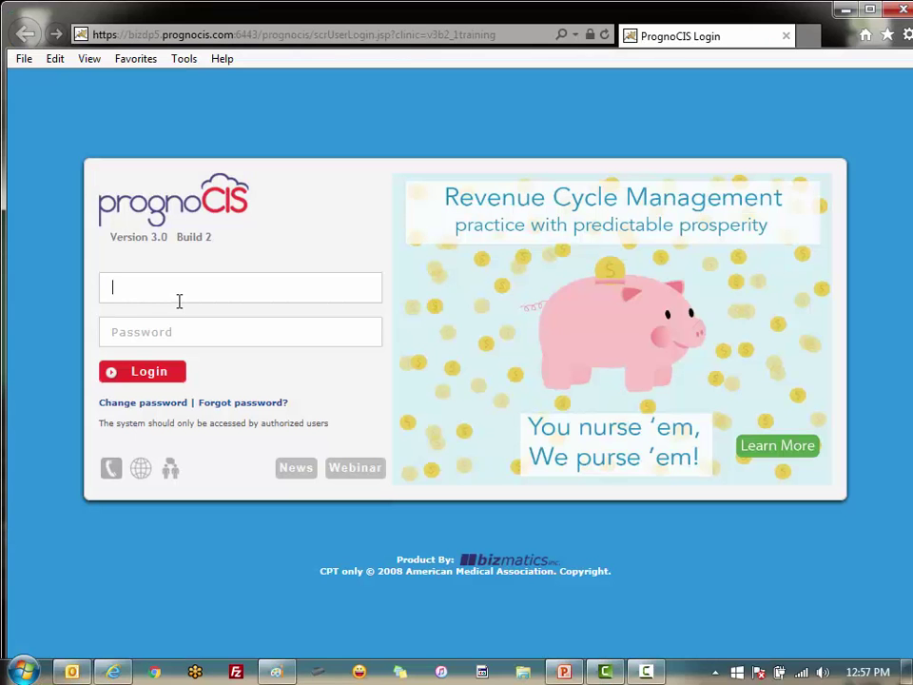
Log in with the other user's username and password.
text(leslie)
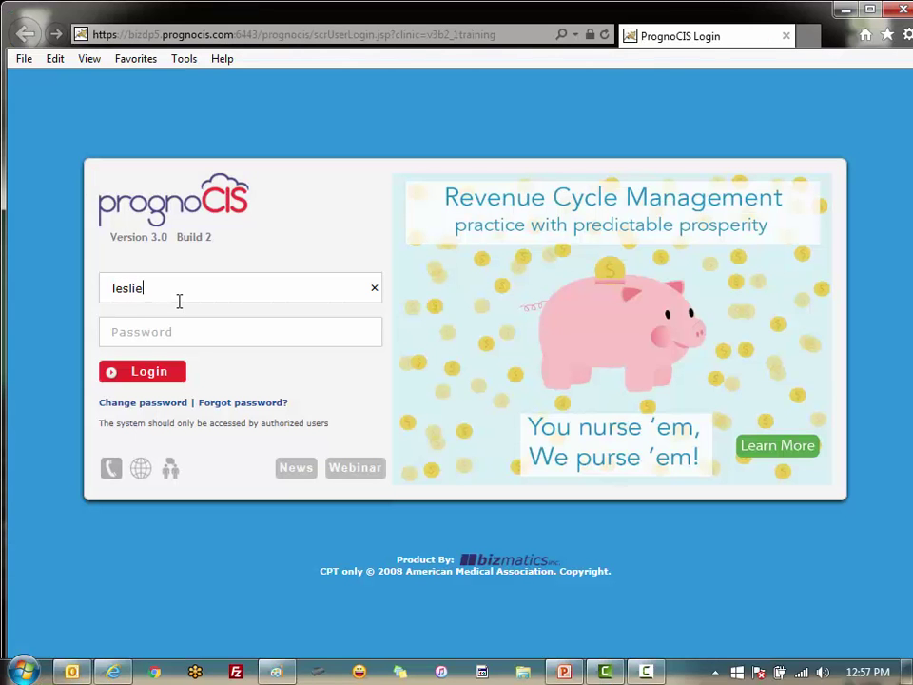
key(Tab)
text(•••••••)
key(Return)
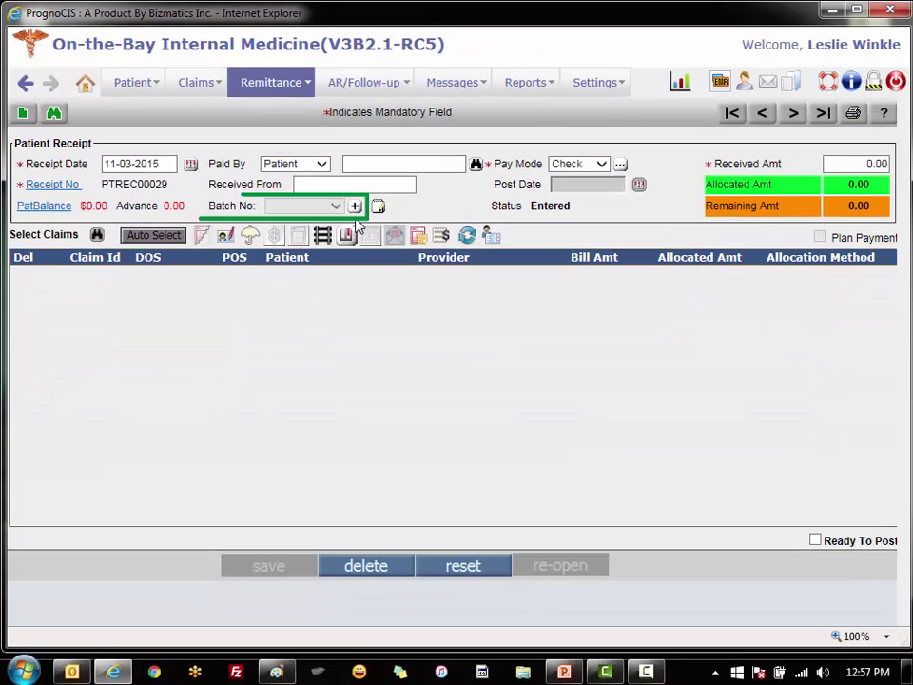
click(354, 207)
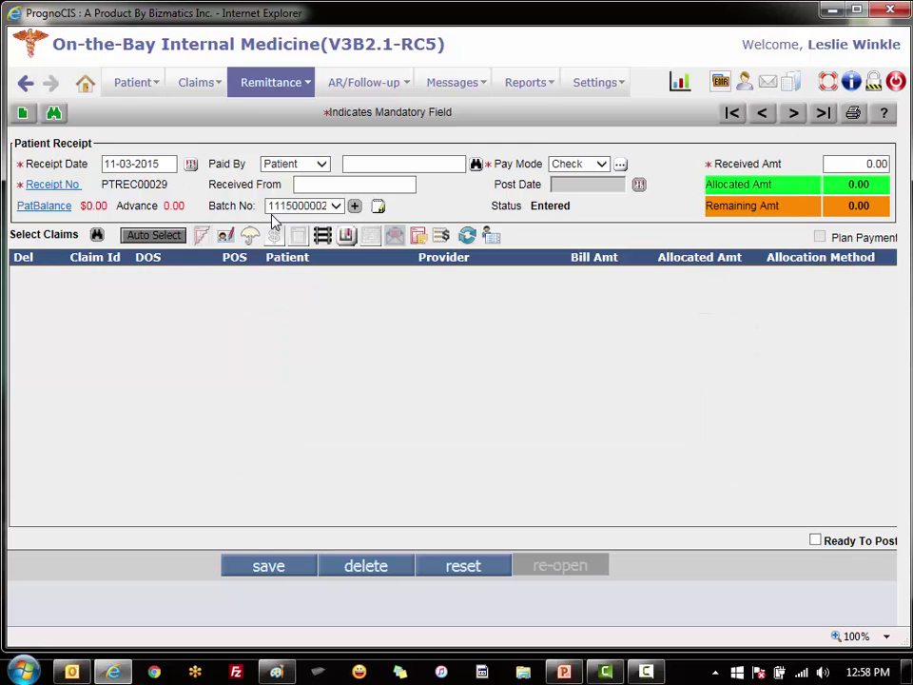
Load batch AA000006 and review its report of one posted $150.00 Cigna remittance.
click(378, 206)
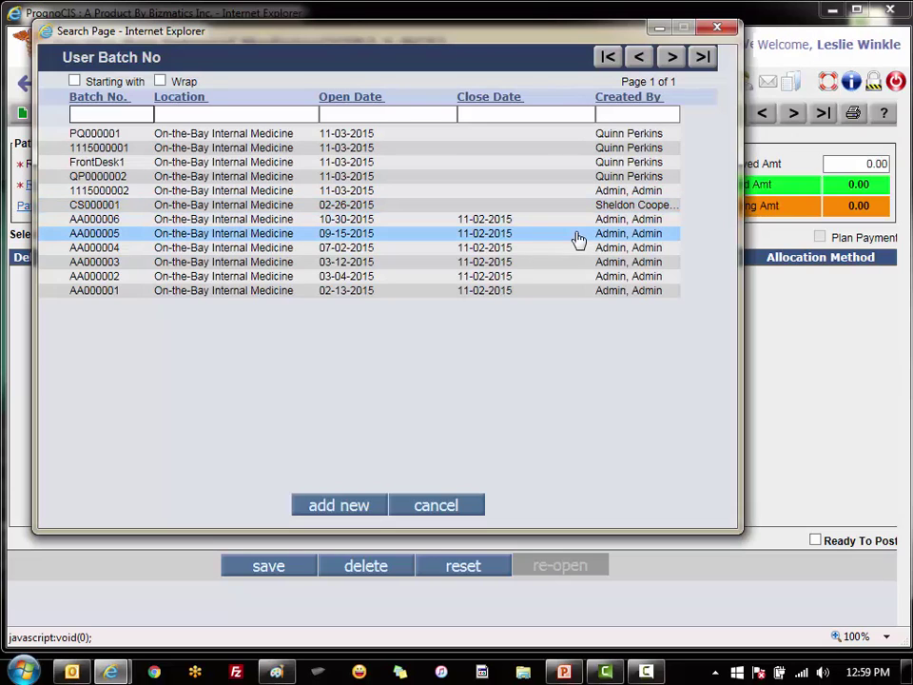
click(503, 221)
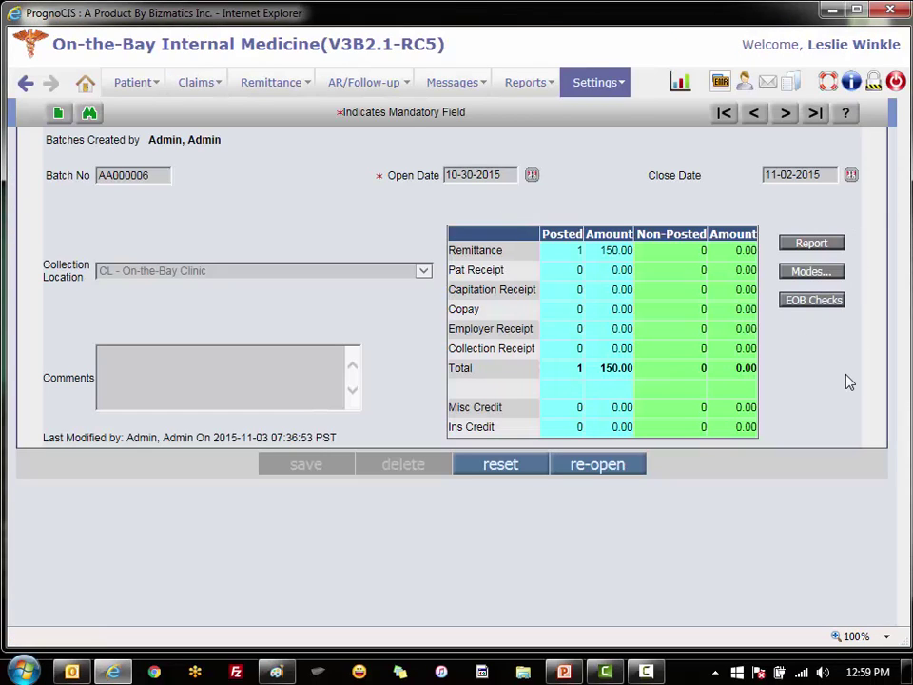
click(816, 244)
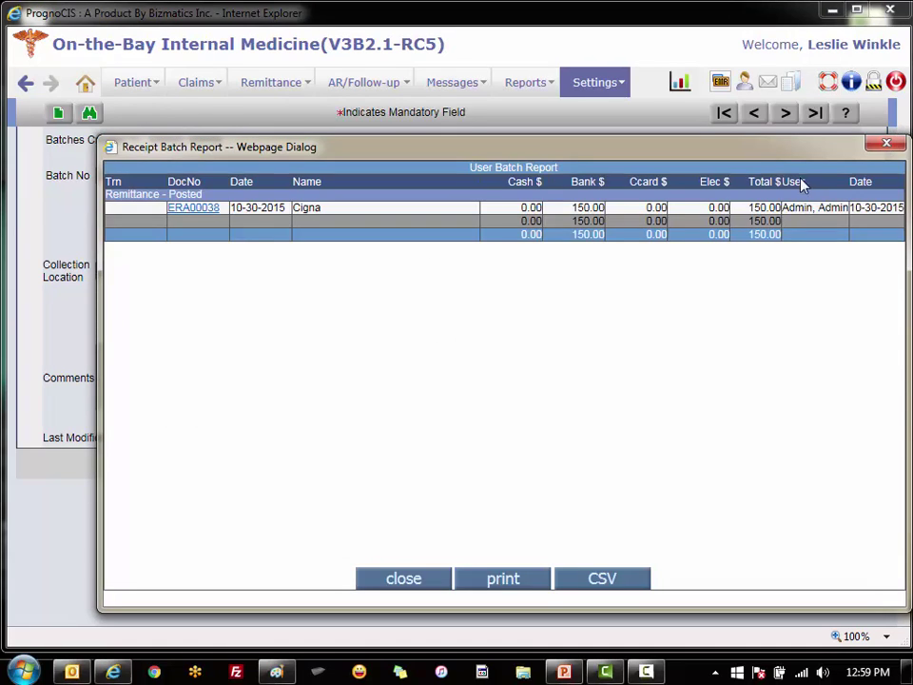
drag(799, 151, 758, 127)
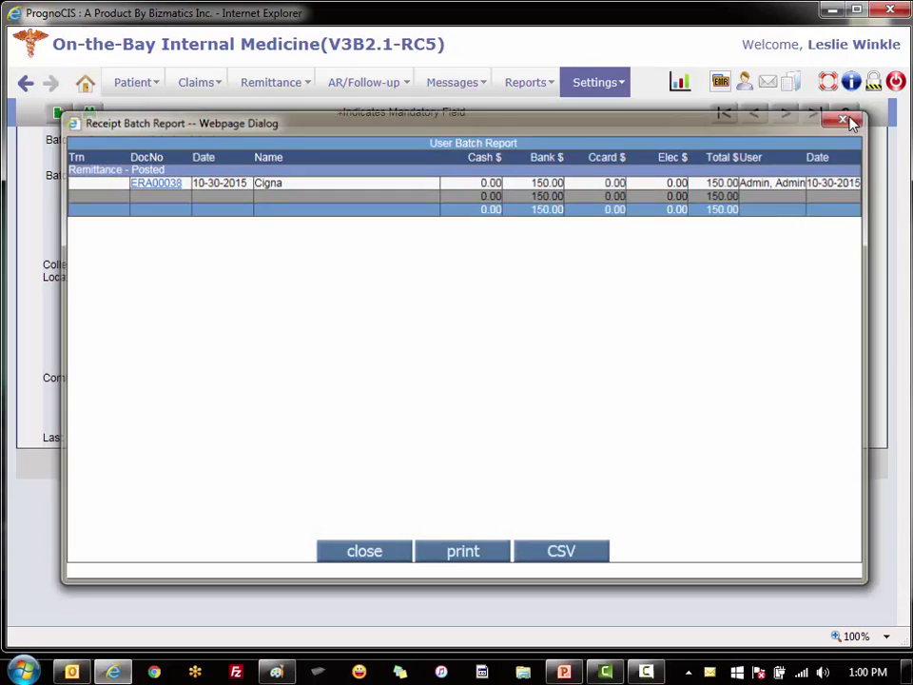
click(845, 116)
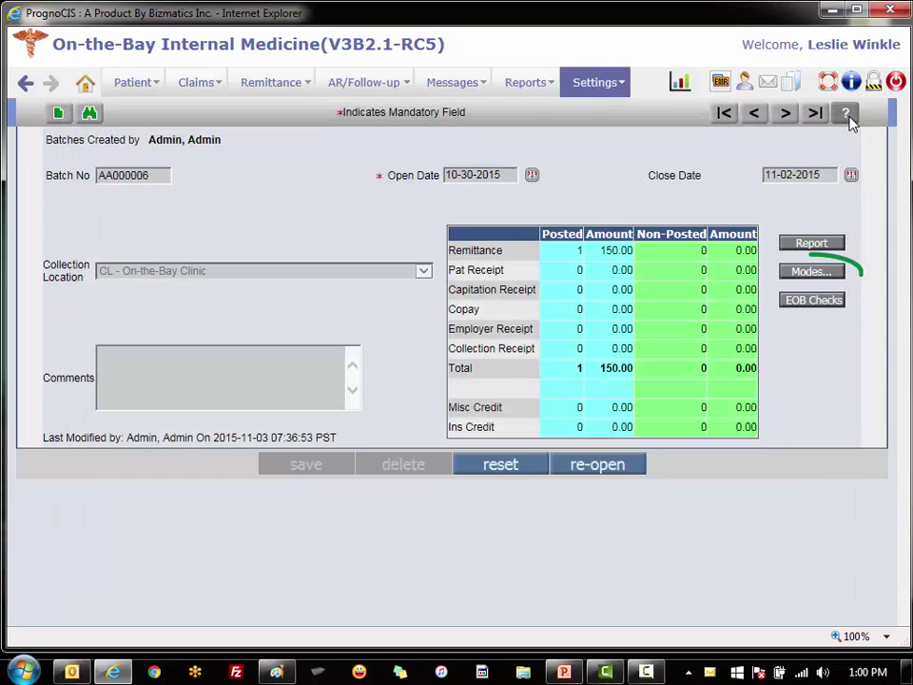
View AA000006's amounts by payment mode, then list its single Cigna 150.00 mailbox check.
click(810, 272)
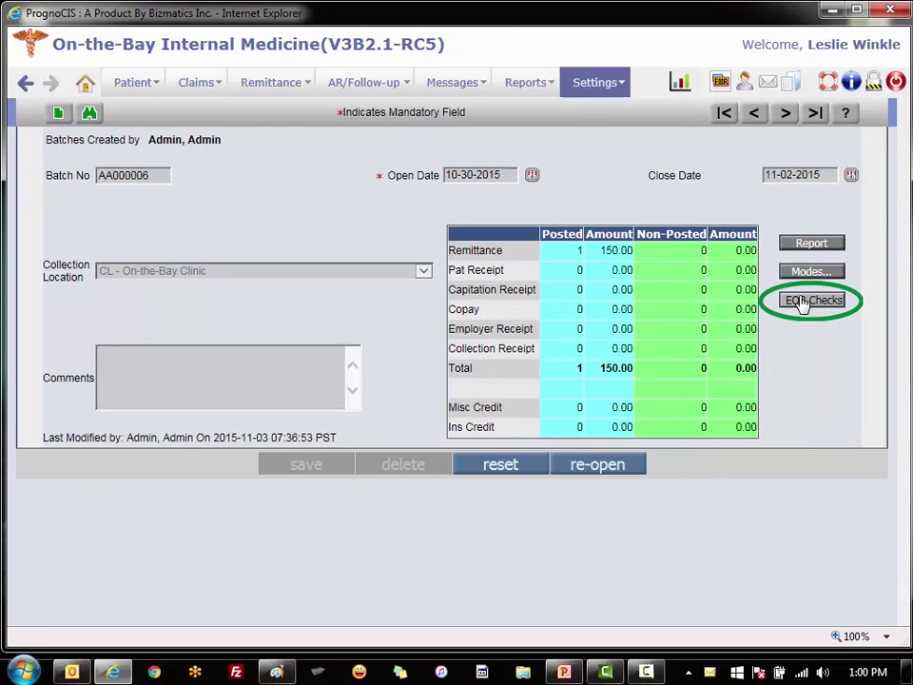
click(801, 303)
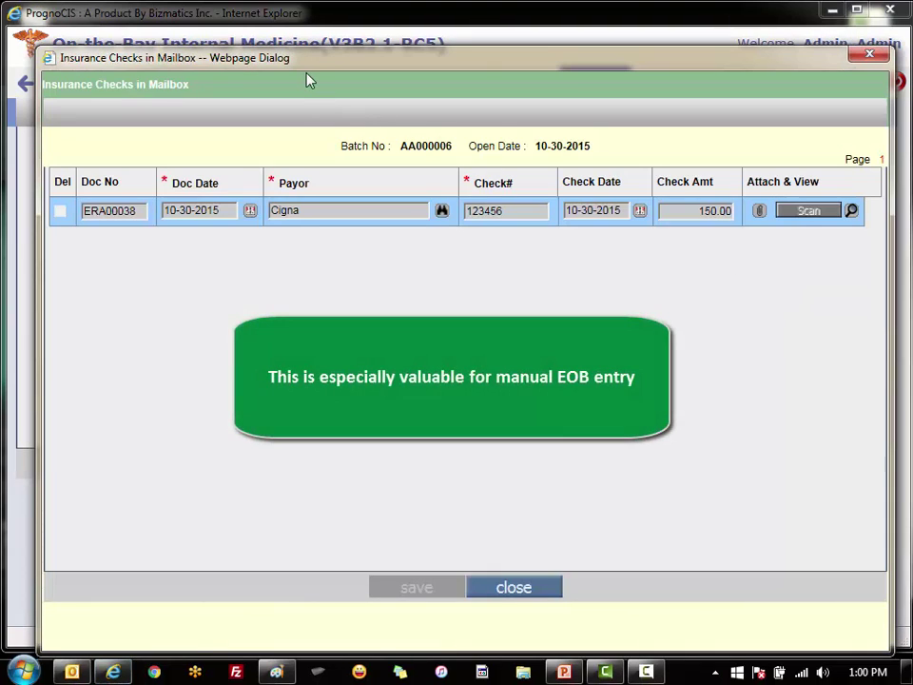
drag(298, 69, 285, 59)
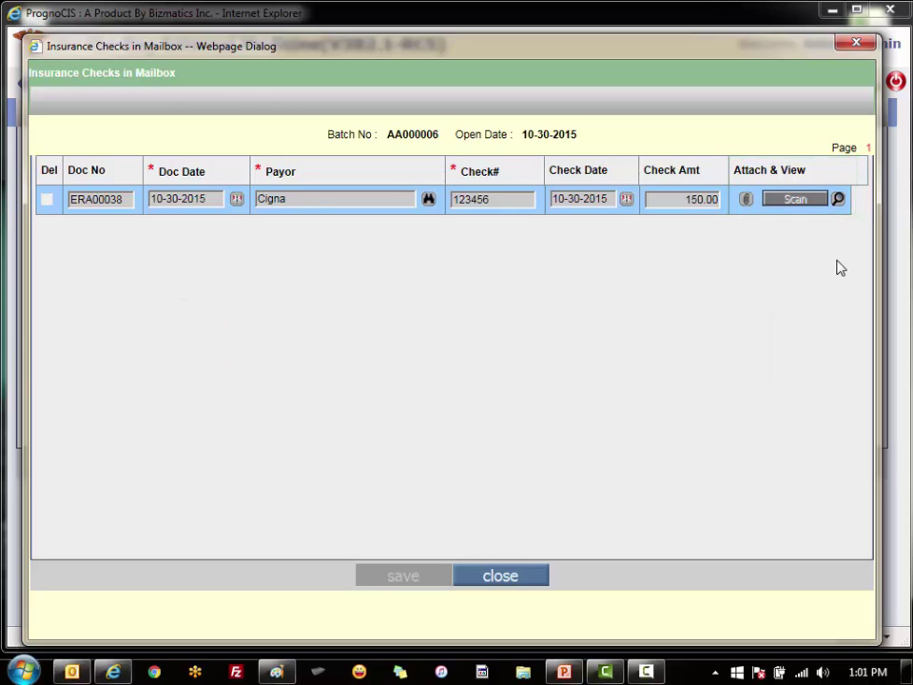
Close the AA000006 checks list and load receipt batch PQ000001.
click(855, 42)
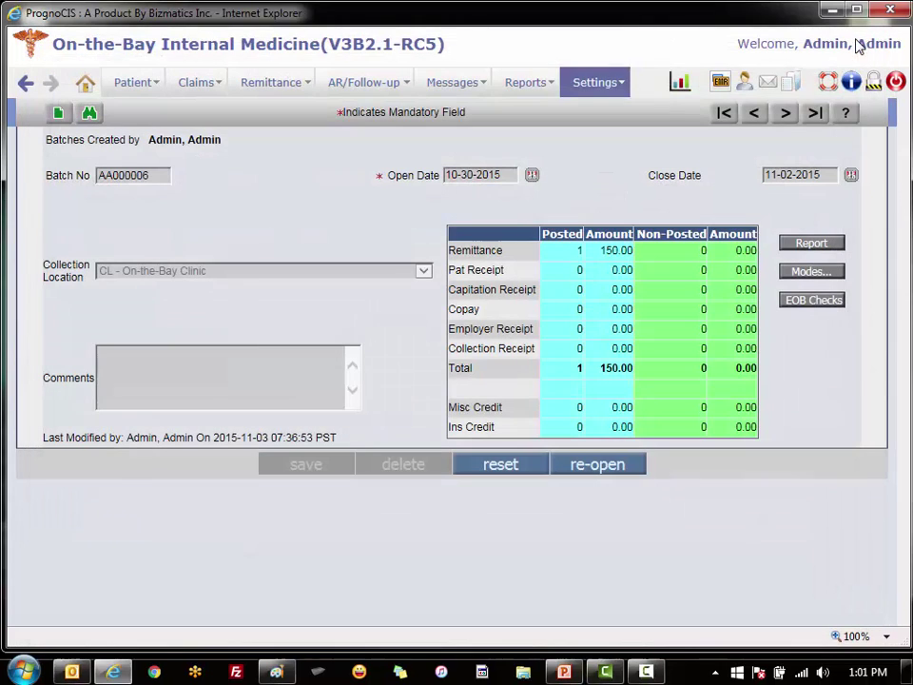
click(89, 113)
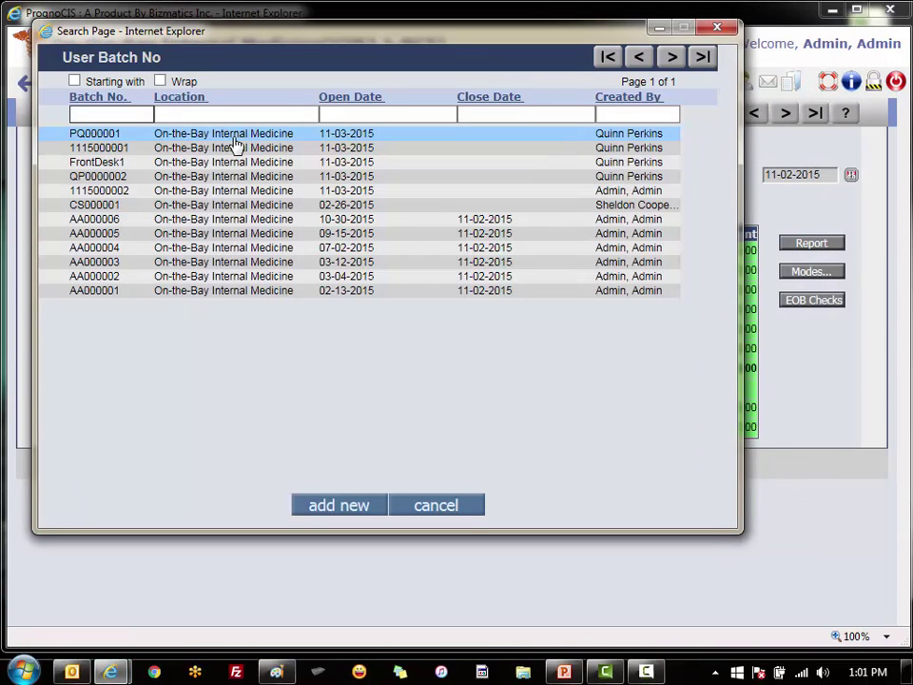
click(246, 141)
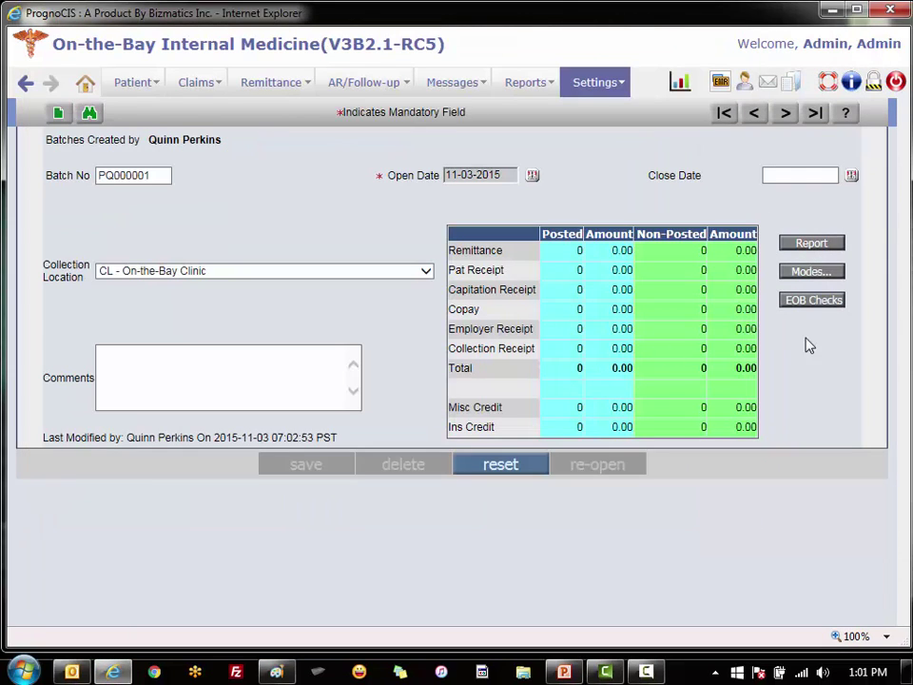
Enter ABC Insurance check 123456, dated 11-01-2015, for 250.00 in PQ000001's mailbox checks.
click(812, 301)
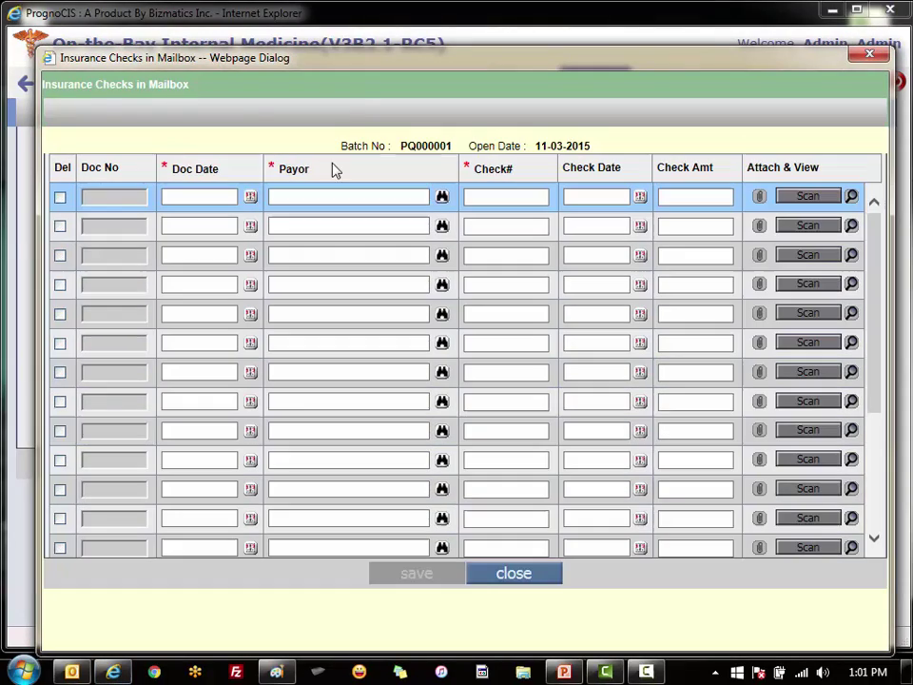
drag(367, 57, 349, 33)
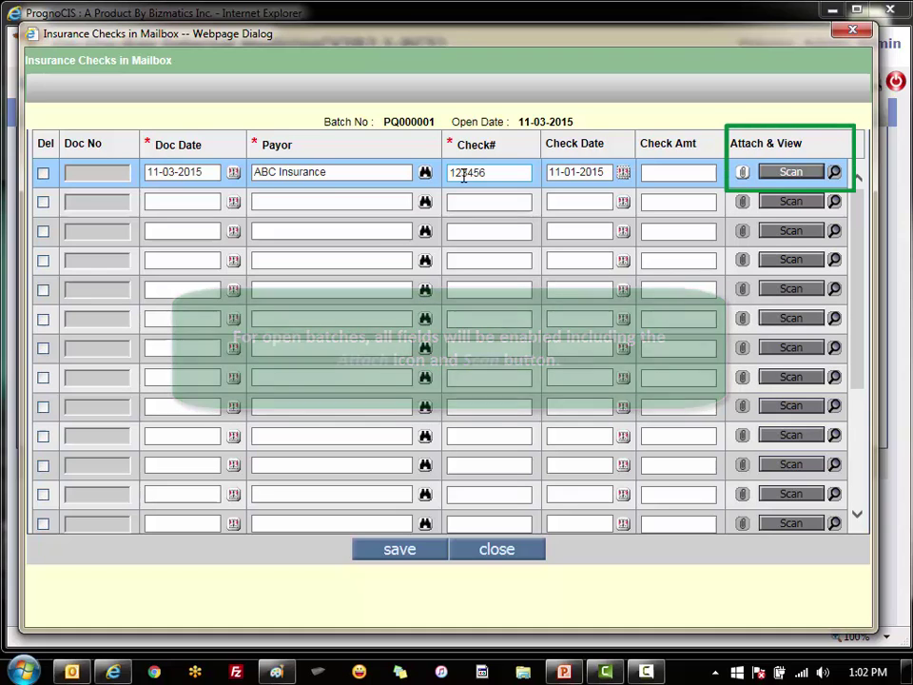
key(Tab)
text(250.00)
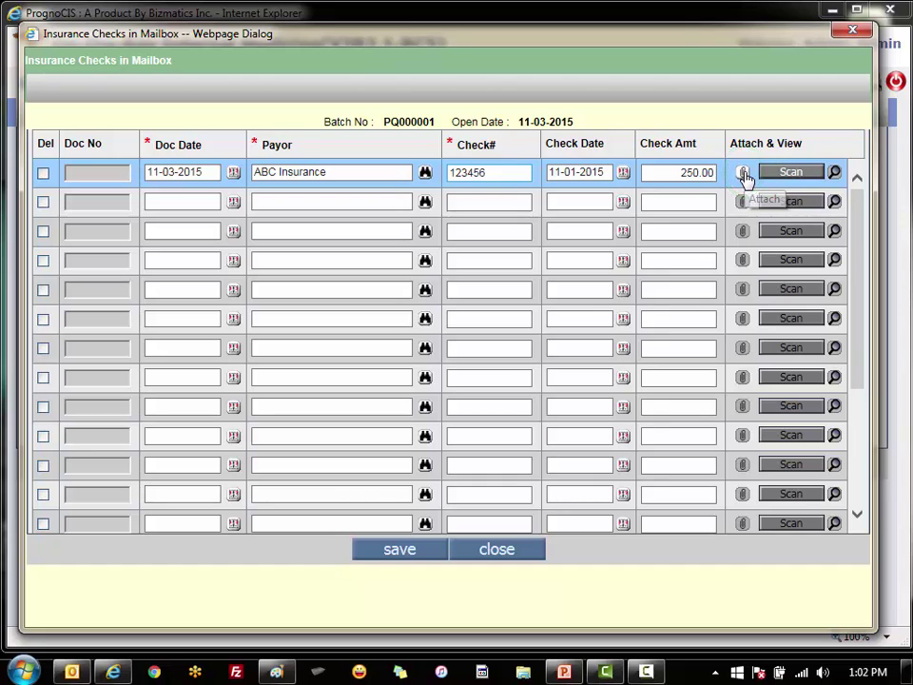
Attach the scanned EOB file to the ABC Insurance 250.00 check, saving it as ERA00044.
click(744, 177)
click(518, 255)
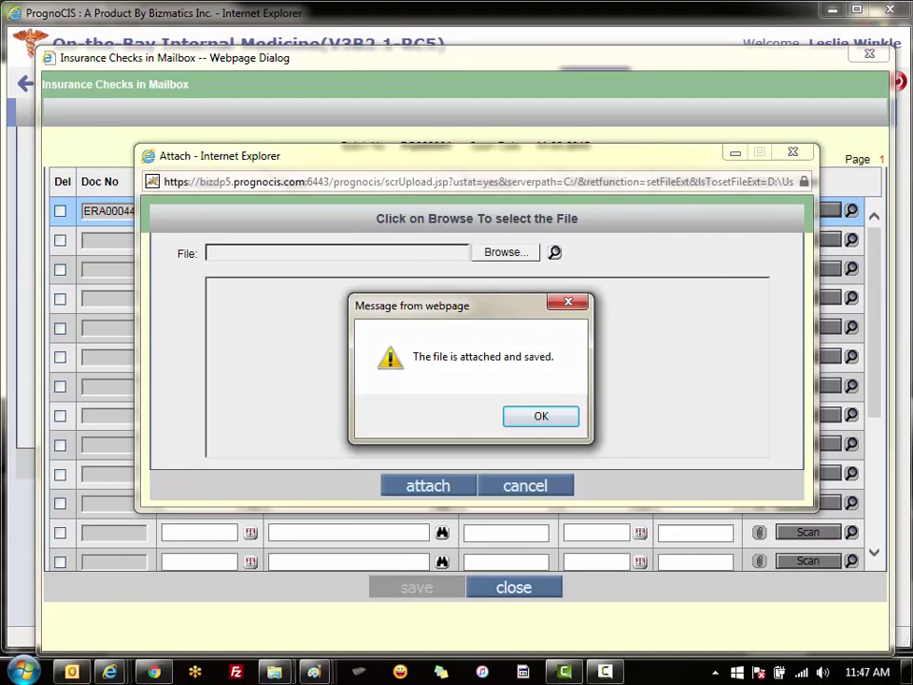
key(Return)
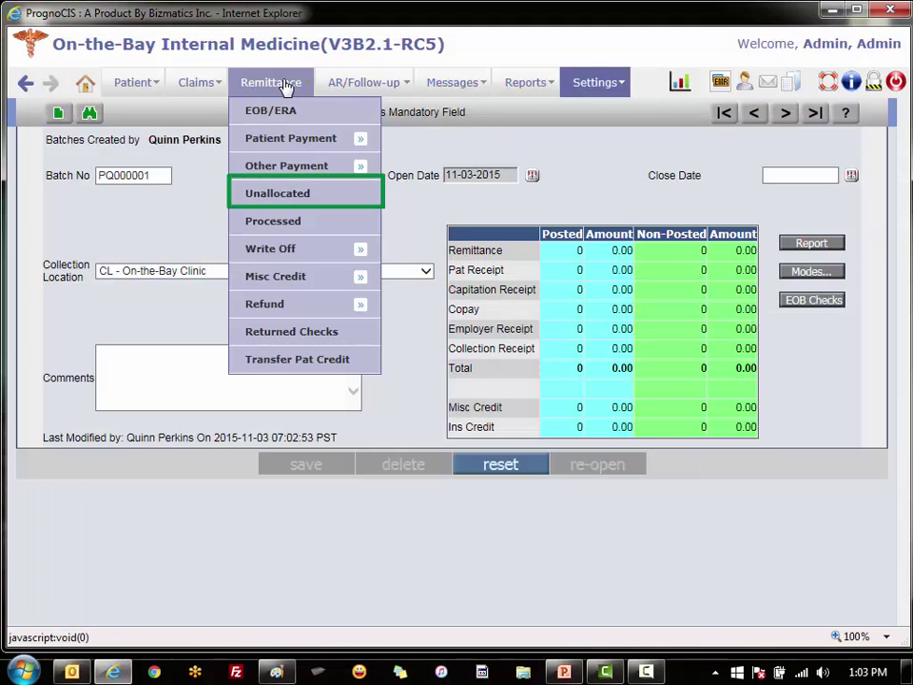
Open the ABC Insurance 250.00 voucher ERA00044 from Unallocated remittances.
click(278, 205)
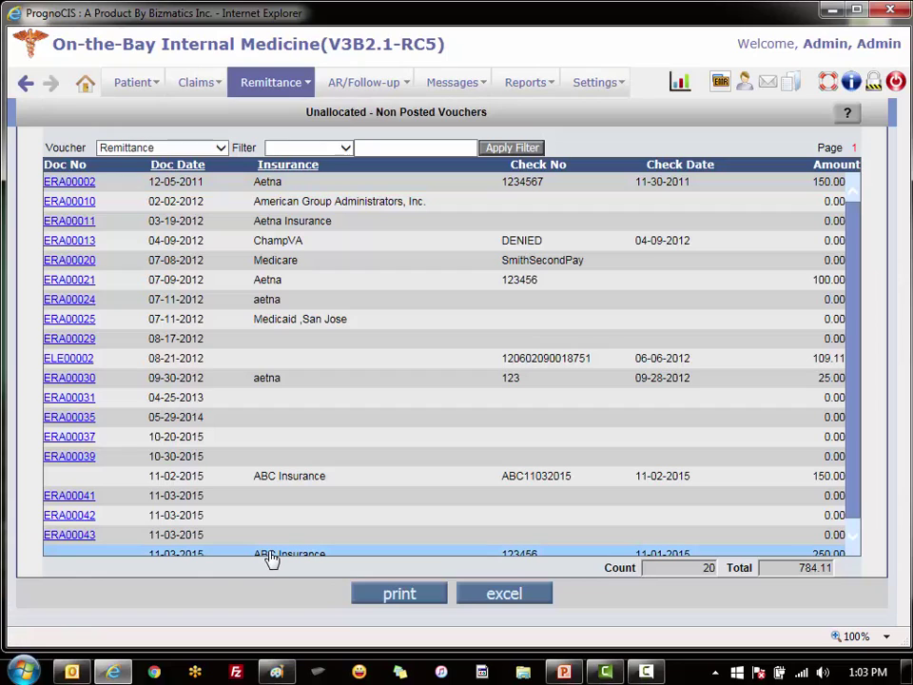
click(78, 535)
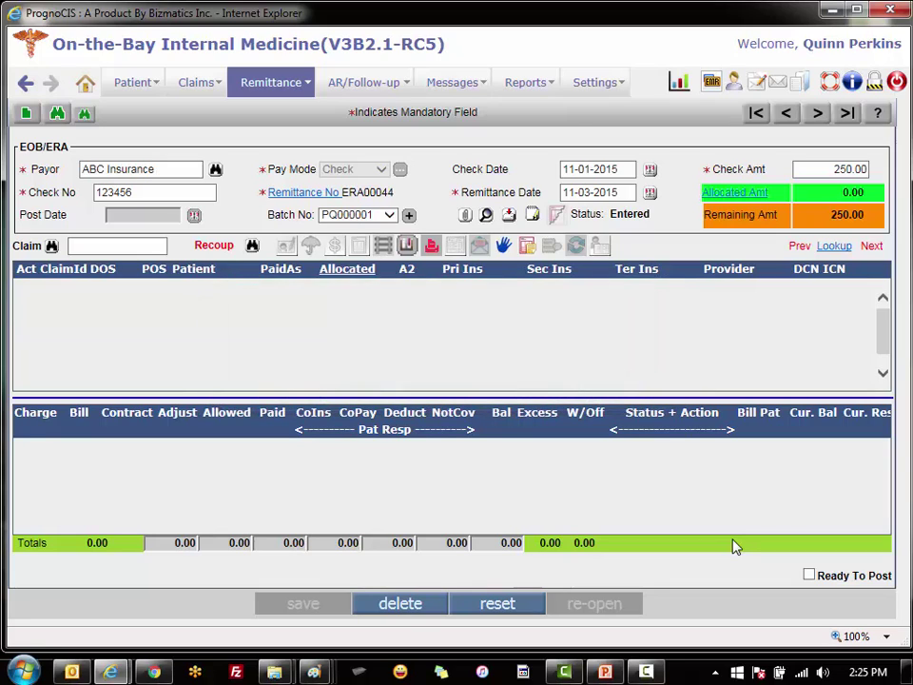
Reload receipt batch PQ000001 from Settings, now showing one non-posted 250.00 remittance.
click(591, 83)
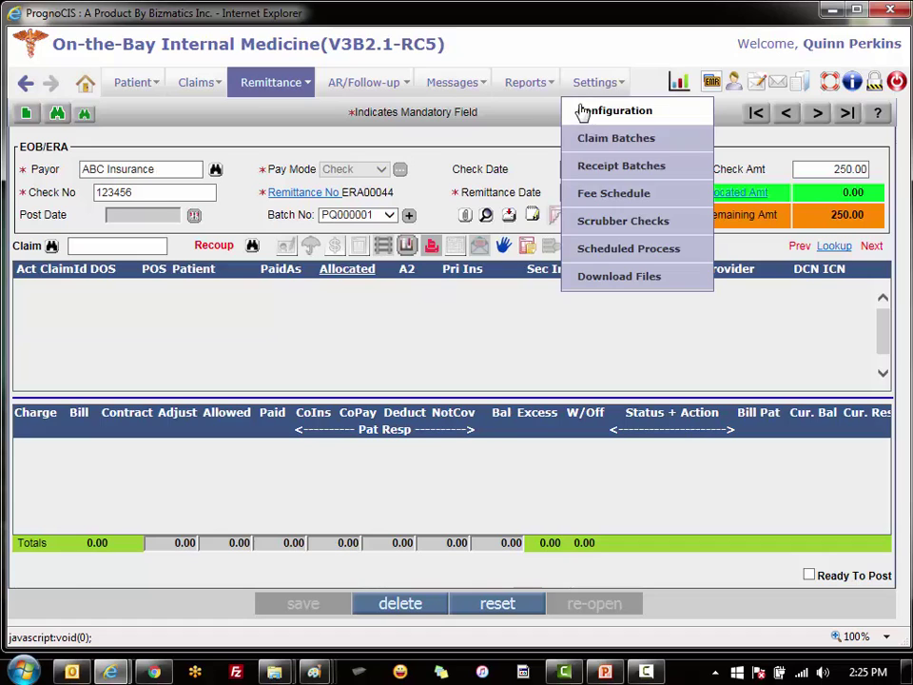
click(599, 167)
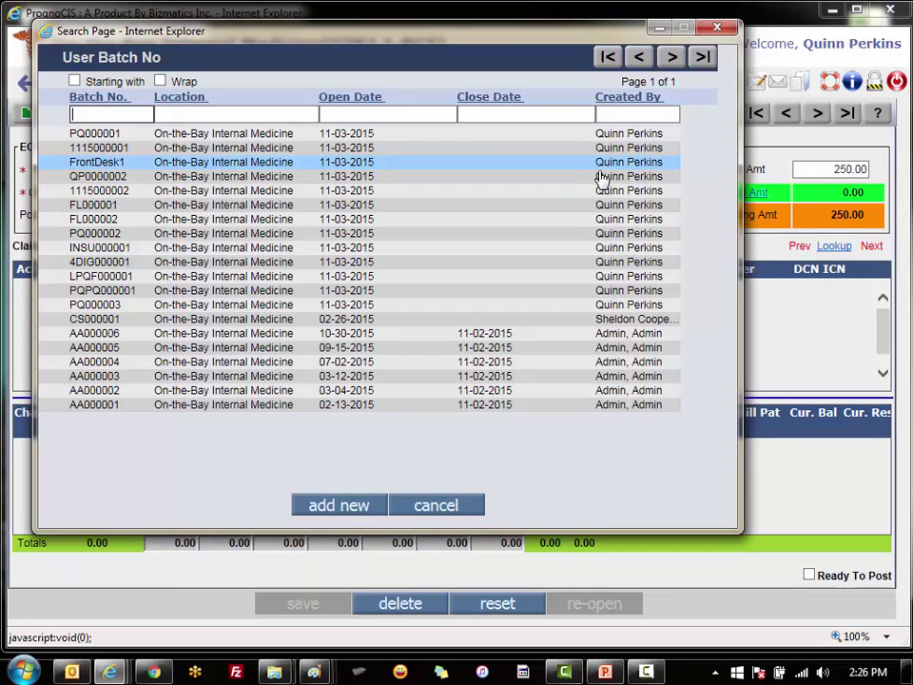
click(469, 135)
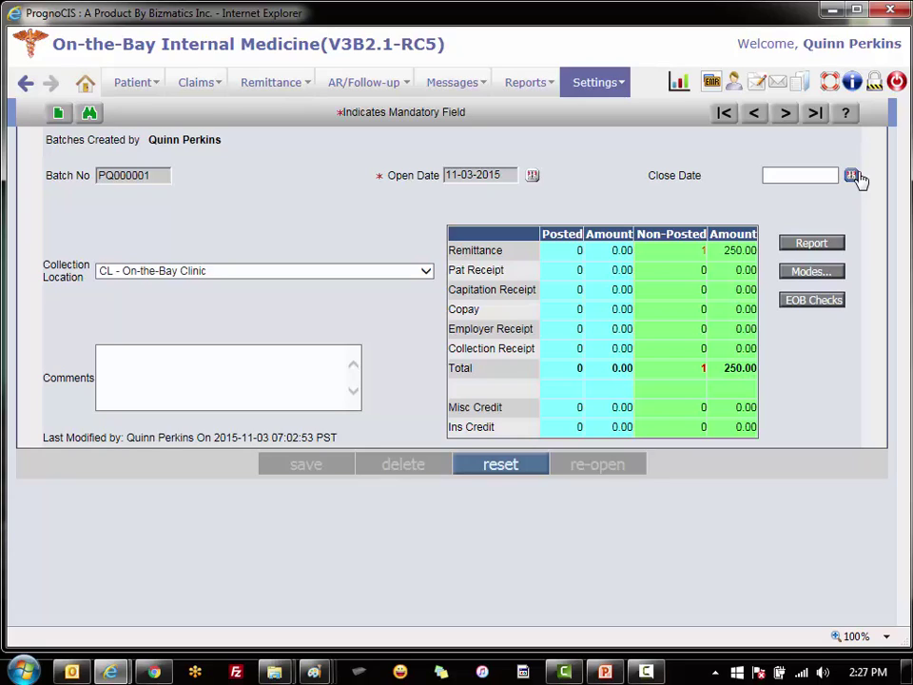
Give batch PQ000001 a close date of 11-04-2015 and save it.
click(856, 178)
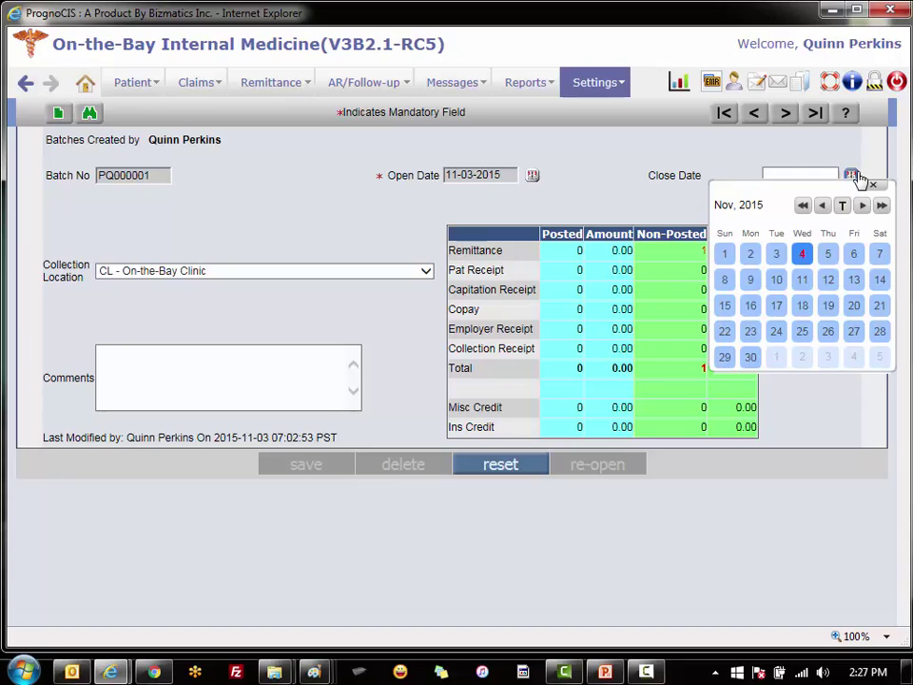
click(802, 257)
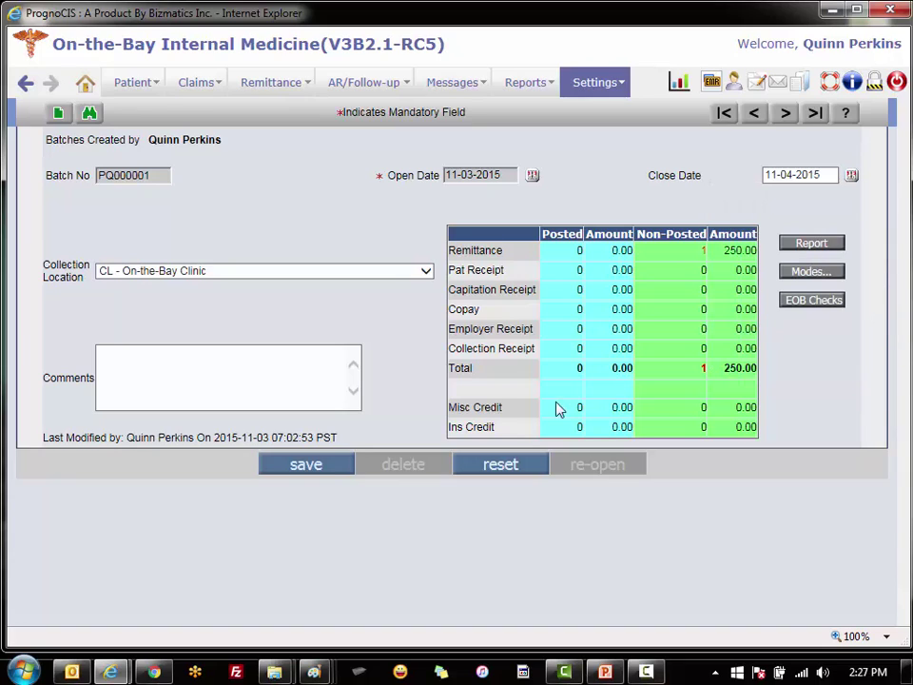
click(335, 466)
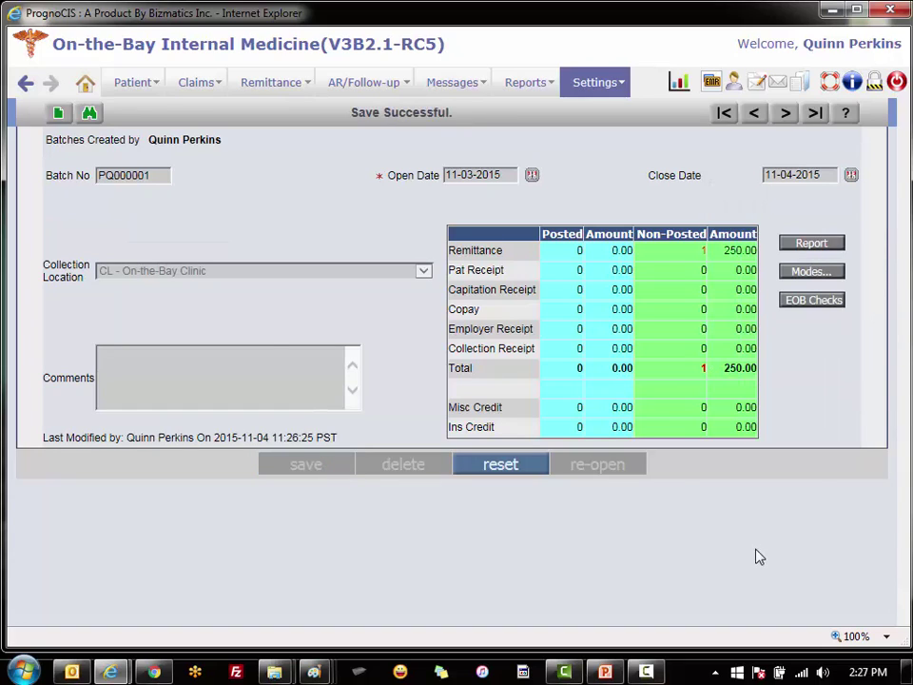